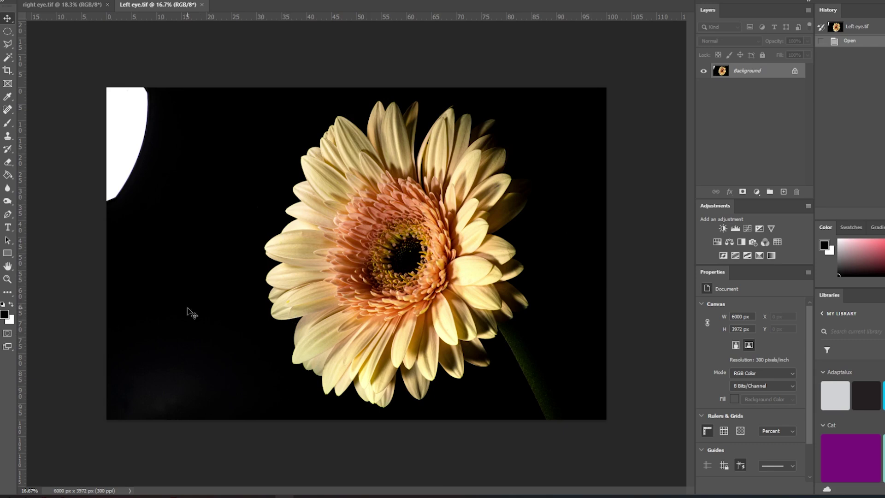
Compare the two open flower photos and convert the Background of right eye.tif into a layer named Right.
left_click(77, 4)
left_click(184, 4)
left_click(51, 4)
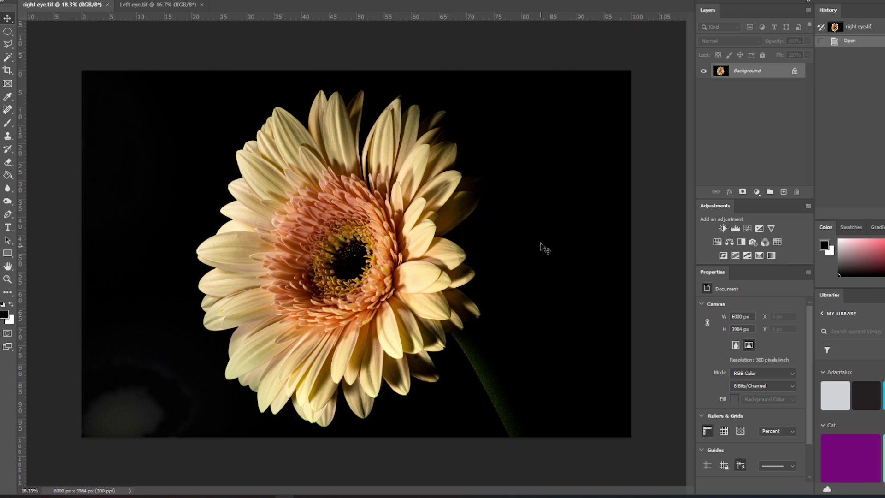
left_click(137, 7)
left_click(75, 6)
double_click(773, 75)
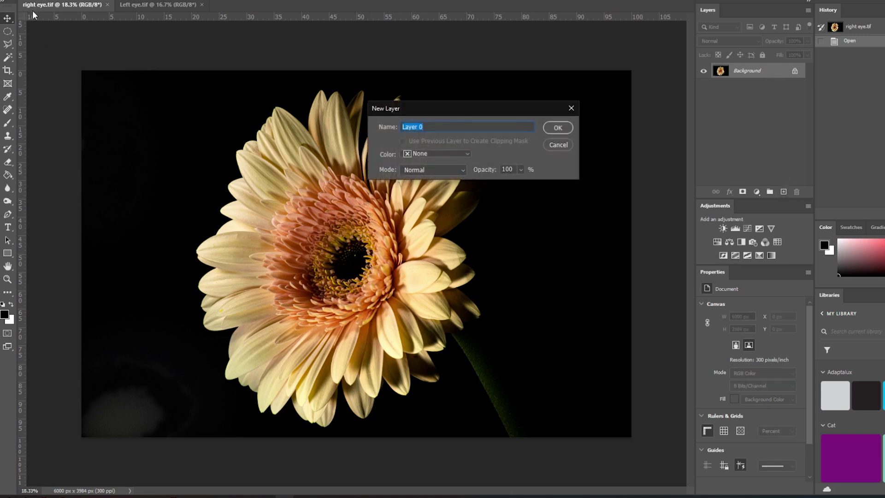
type("Right")
key("Return")
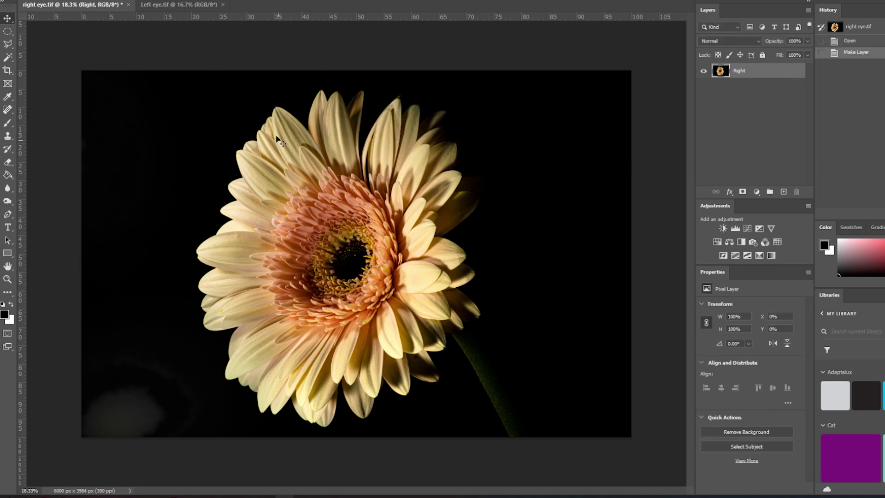
Copy the Left eye.tif image into right eye.tif as a new layer positioned within the canvas, and close the source document.
left_click(162, 5)
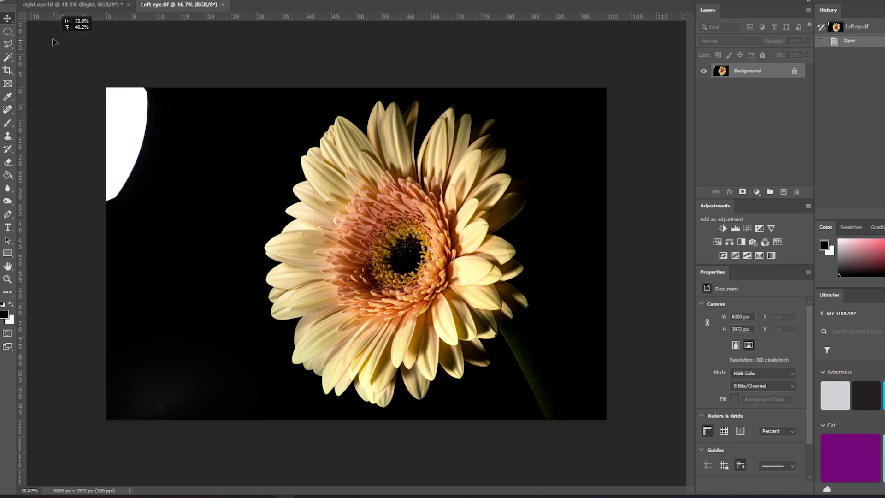
left_click(56, 9)
left_click_drag(56, 9, 371, 229)
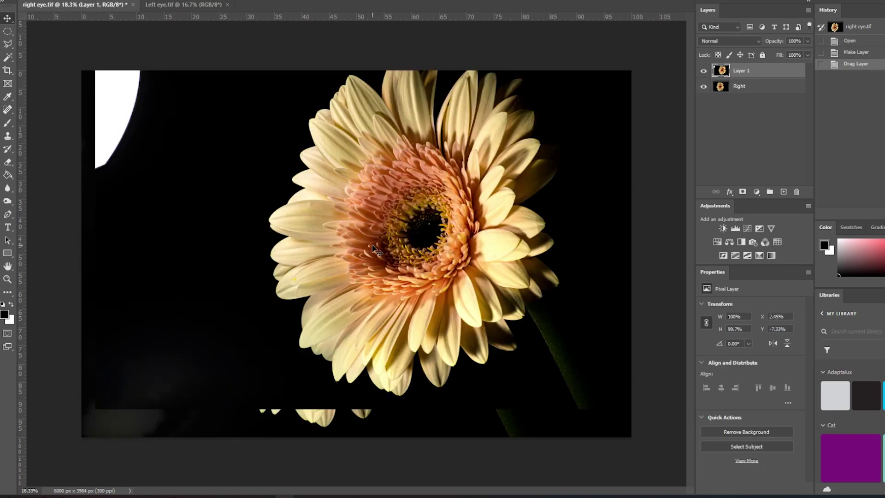
left_click_drag(423, 186, 417, 228)
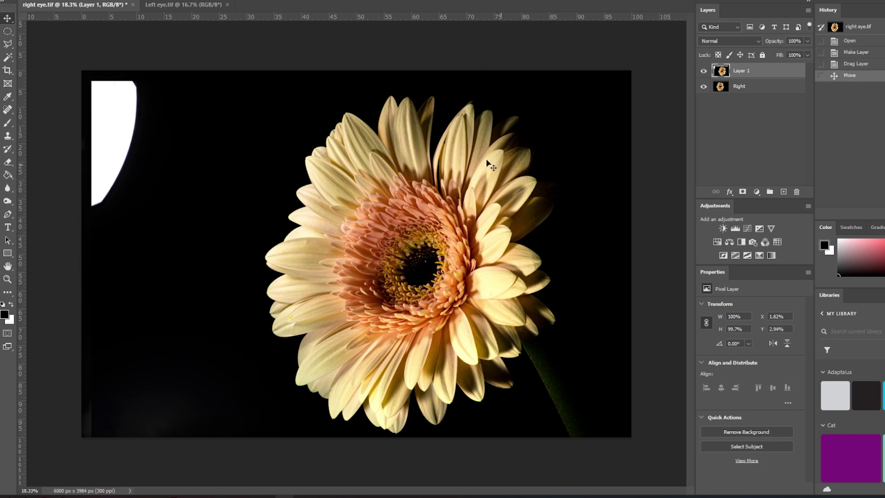
left_click(228, 5)
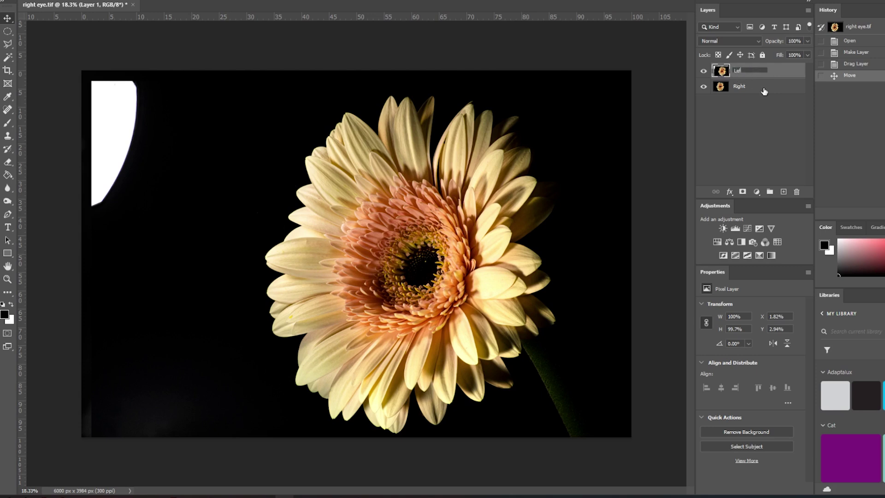
Name the copied layer Left and move it to about X -7.72%, Y 2.66%, roughly over the flower beneath.
type("t")
key("Return")
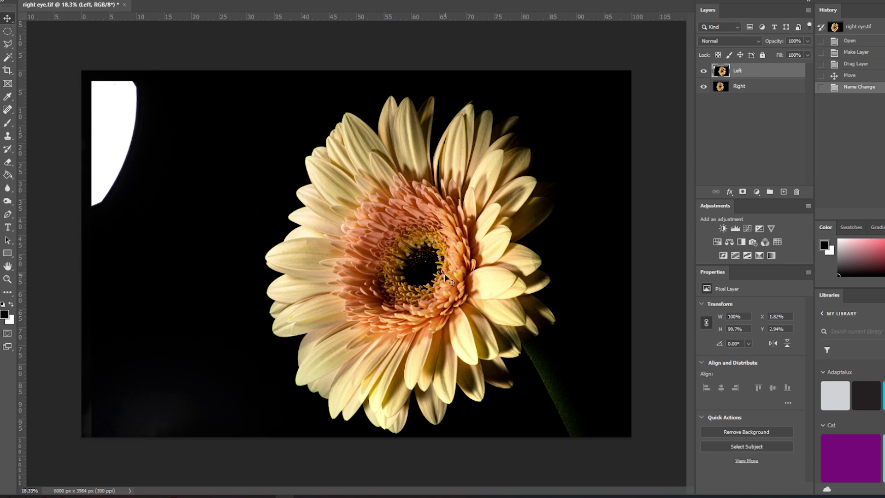
left_click_drag(445, 273, 423, 286)
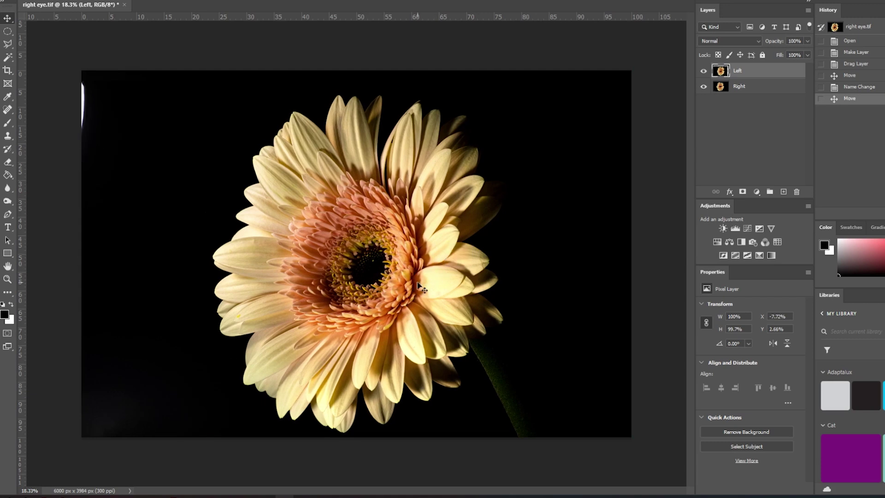
Exclude the Left layer's green and blue channels from blending and align its flower closely over the Right layer's, at about X -10.33%, Y 1.41%.
double_click(757, 74)
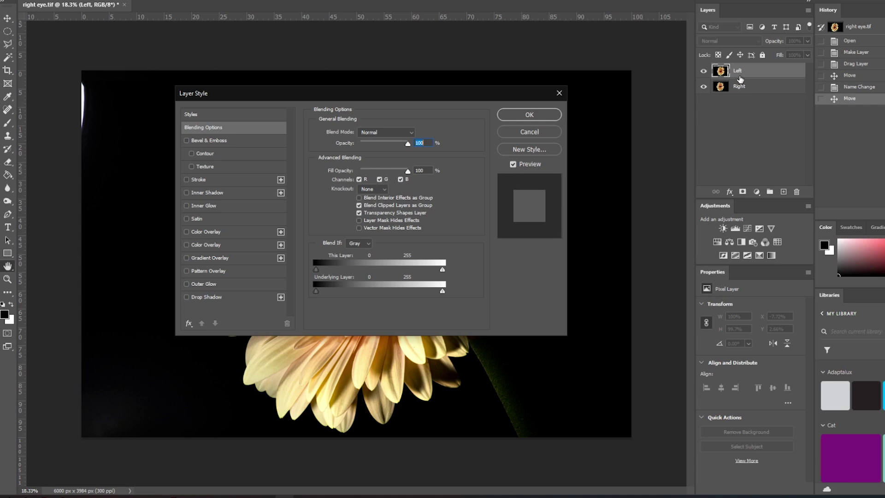
left_click(379, 179)
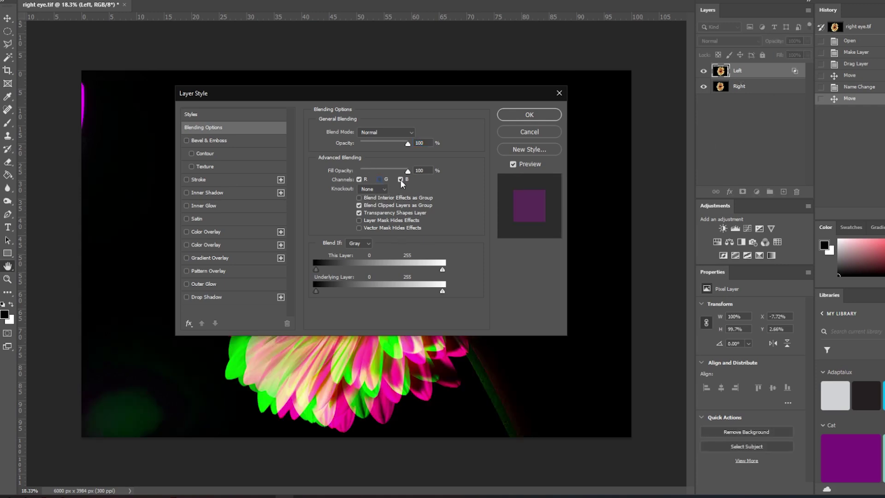
left_click(400, 180)
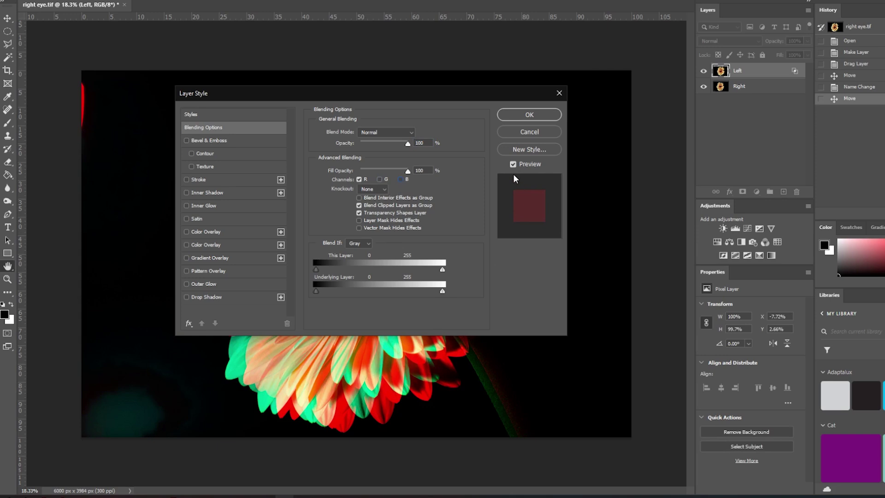
left_click(529, 115)
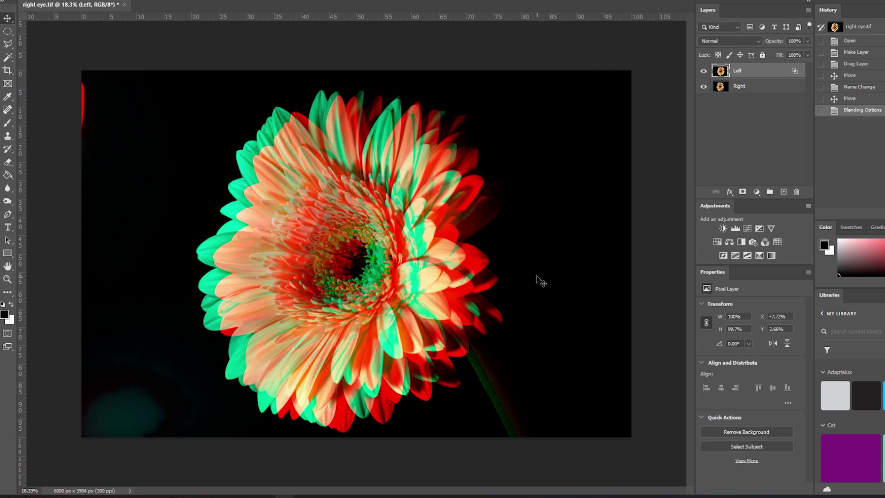
left_click_drag(424, 282, 102, 318)
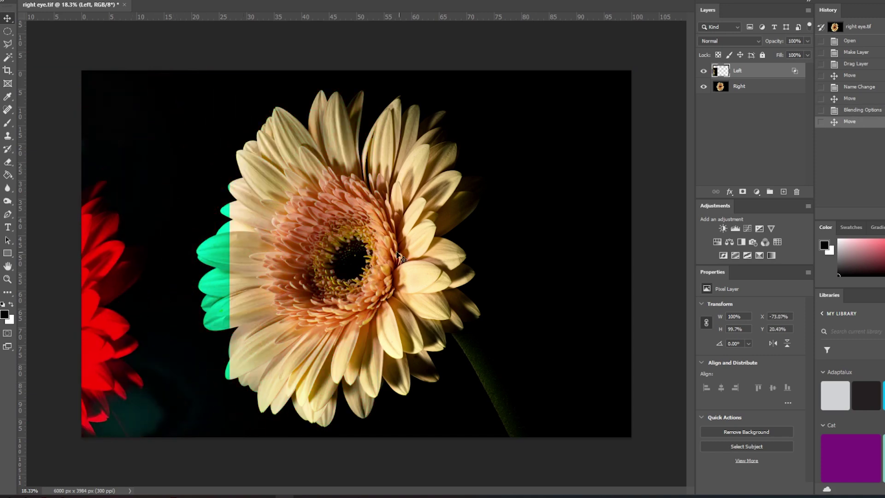
left_click_drag(155, 277, 497, 206)
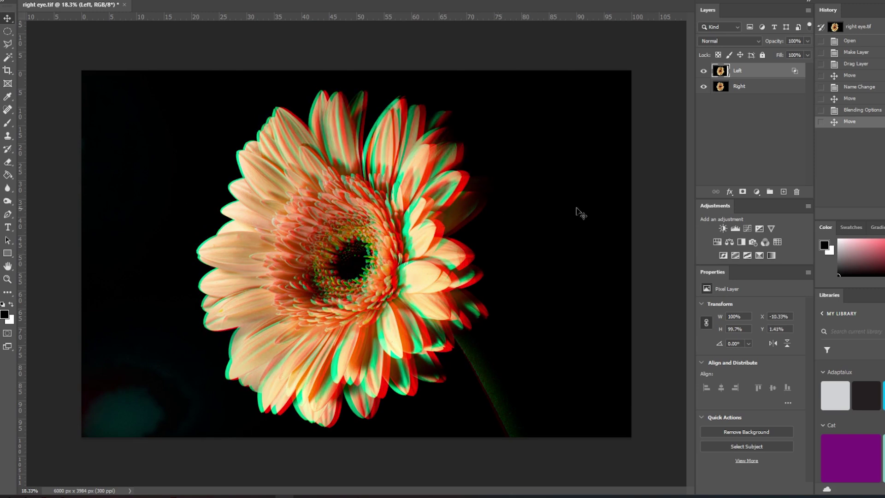
Exclude the red channel from the Right layer's blending options, keeping green and blue.
double_click(764, 87)
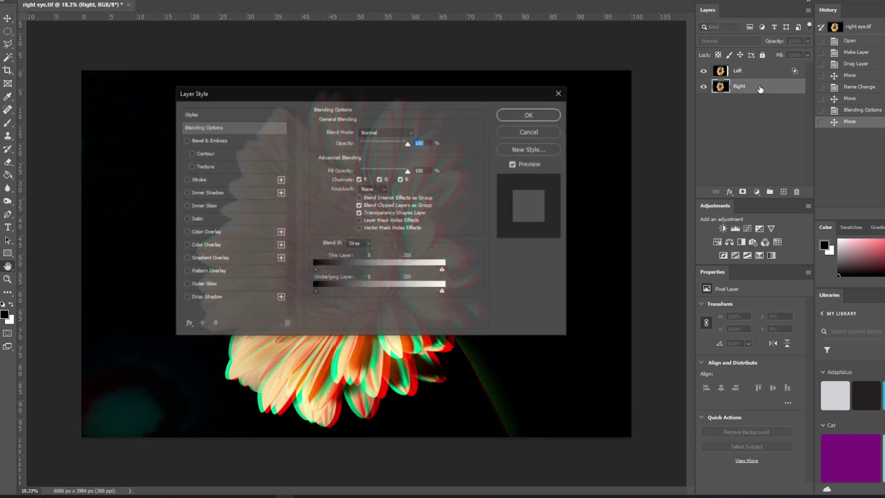
left_click(360, 181)
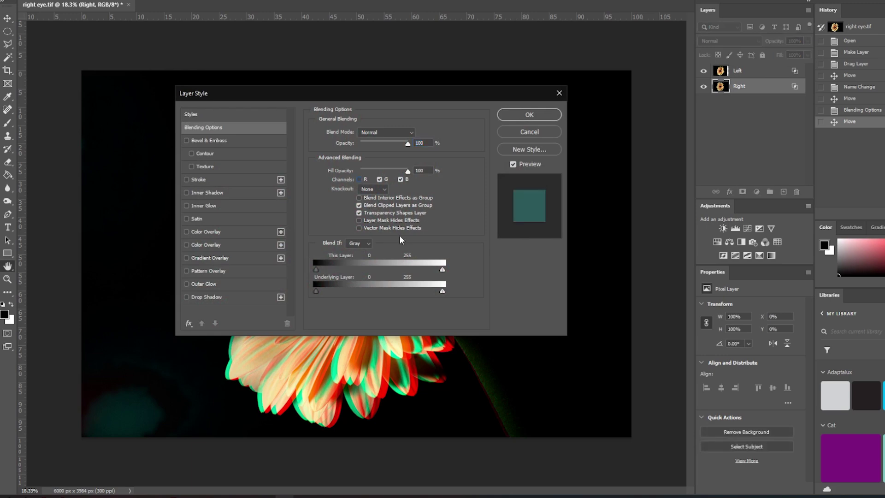
left_click(533, 115)
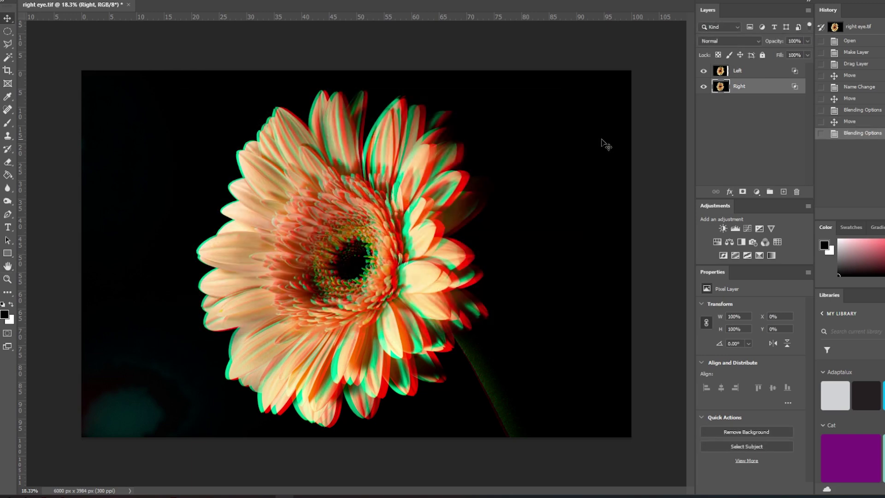
Shift the Right layer slightly against the Left layer, to about X 0.83%, Y 0.2%.
mouse_move(436, 218)
left_mouse_down()
mouse_move(129, 343)
mouse_move(406, 272)
mouse_move(613, 192)
mouse_move(476, 236)
mouse_move(441, 218)
left_mouse_up()
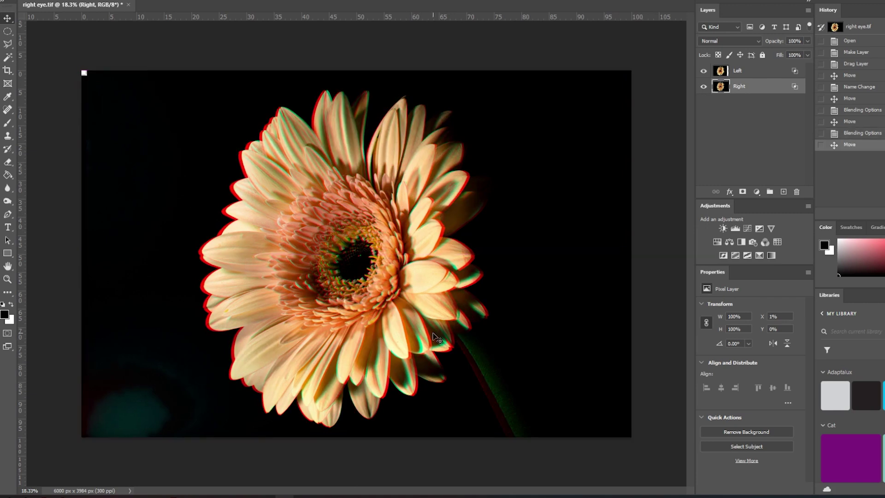
left_click_drag(433, 336, 426, 334)
scroll(381, 283, "up", 5)
mouse_move(412, 288)
left_mouse_down()
mouse_move(408, 295)
mouse_move(402, 280)
left_mouse_up()
Examine the red and cyan offsets around the flower's dark centre and across its outer petals.
scroll(408, 249, "up", 3)
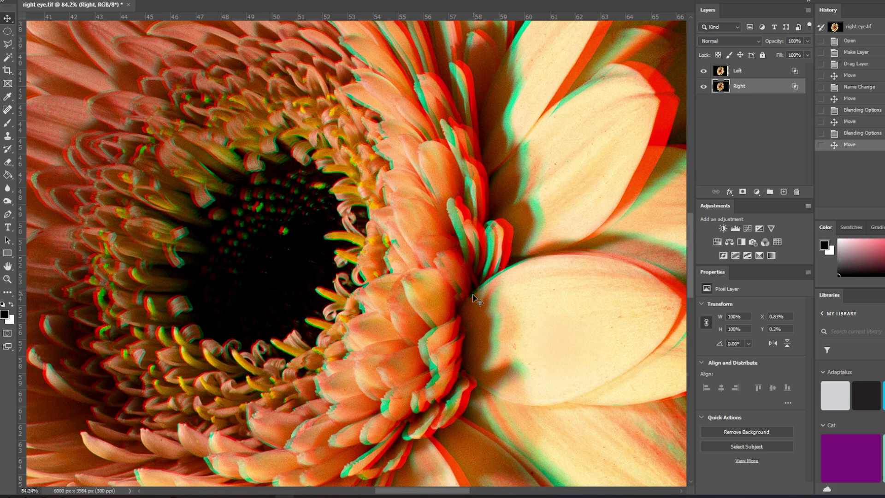
scroll(308, 277, "down", 5)
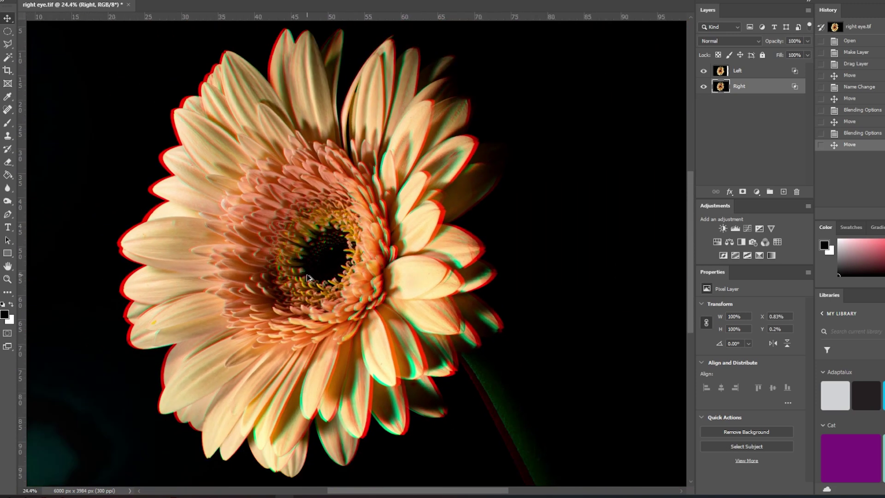
scroll(308, 277, "up", 1)
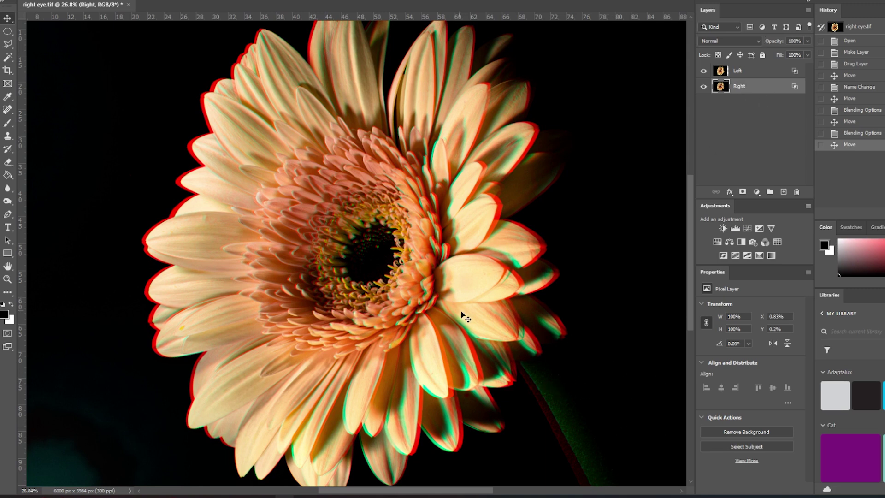
scroll(591, 258, "up", 3)
scroll(293, 306, "down", 2)
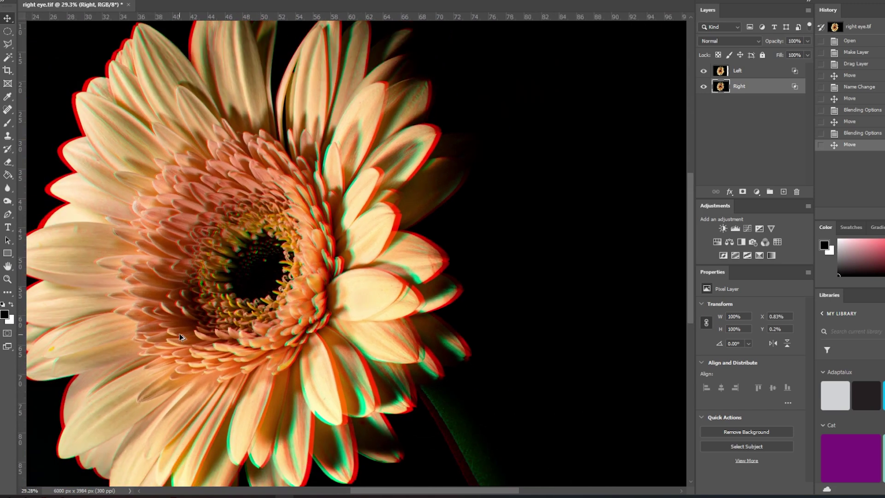
scroll(180, 337, "up", 8)
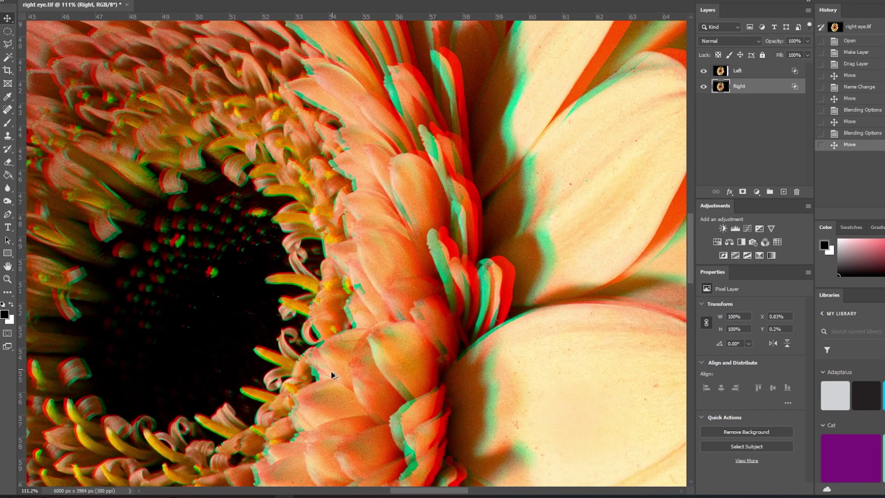
scroll(340, 366, "down", 8)
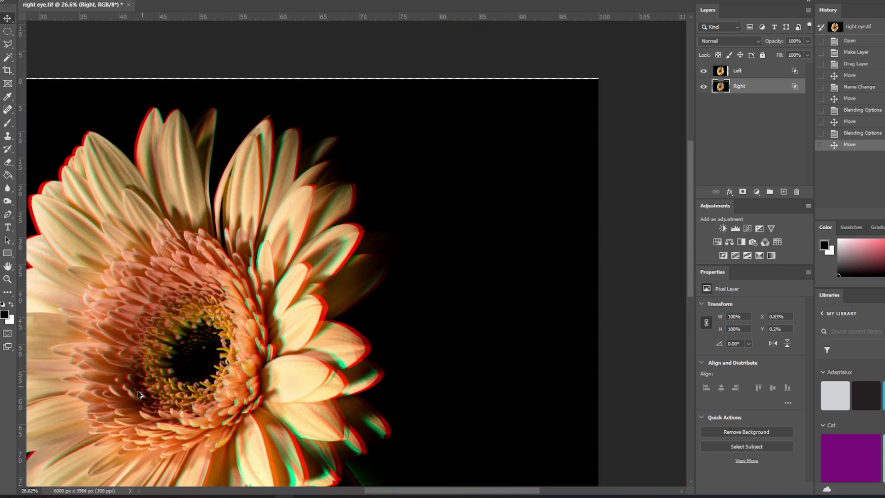
scroll(141, 395, "down", 1)
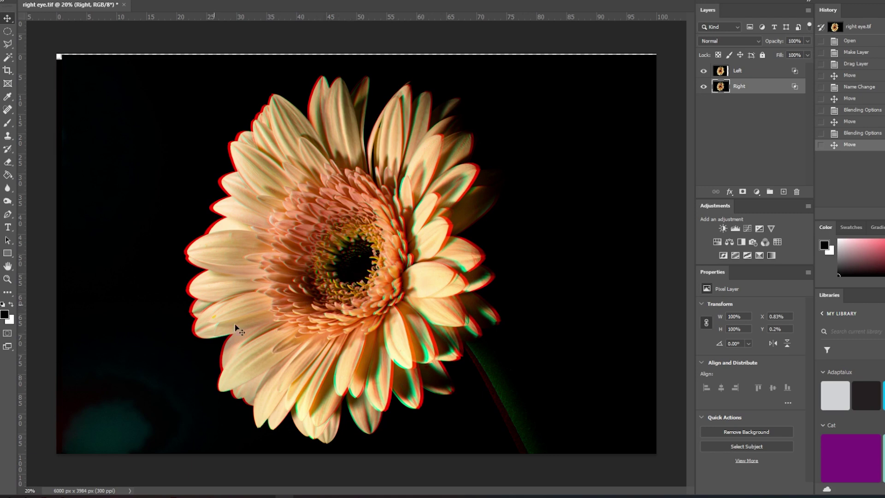
Realign the Right layer on the inner petals beside the dark centre, at about X 1.13%, Y 0.05%.
scroll(369, 274, "up", 2)
scroll(388, 266, "up", 1)
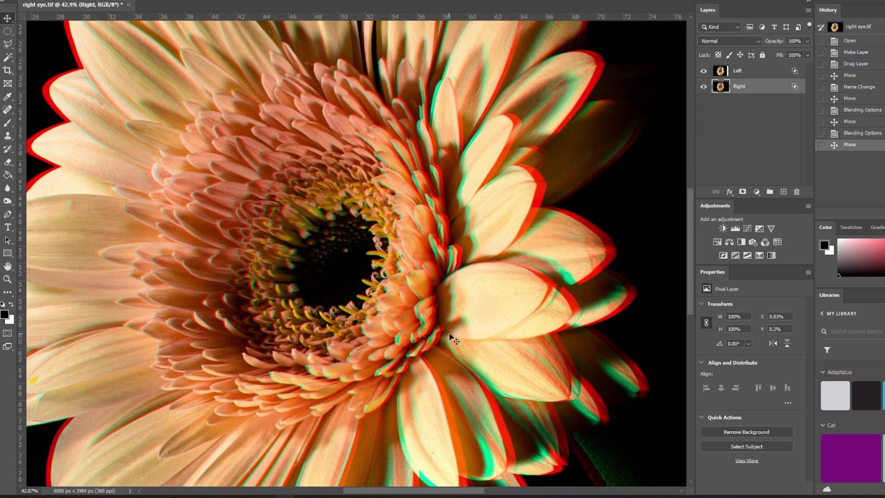
scroll(407, 261, "up", 3)
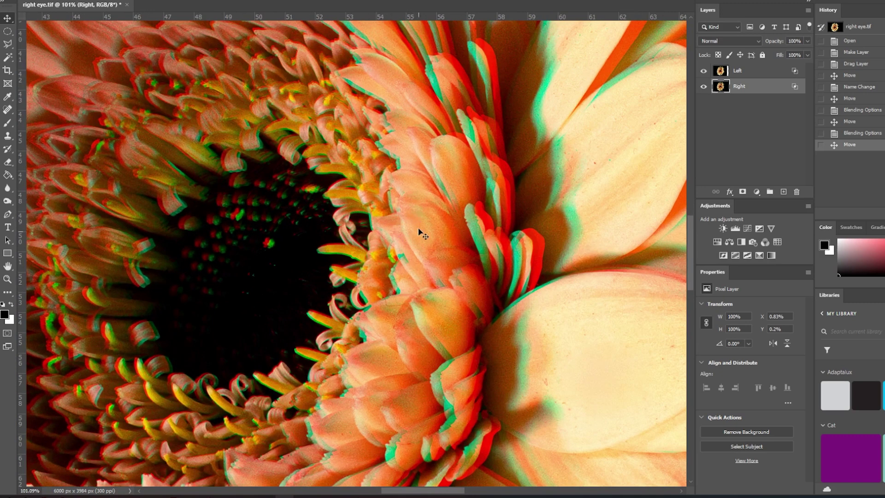
scroll(413, 296, "up", 2)
left_click_drag(390, 338, 361, 328)
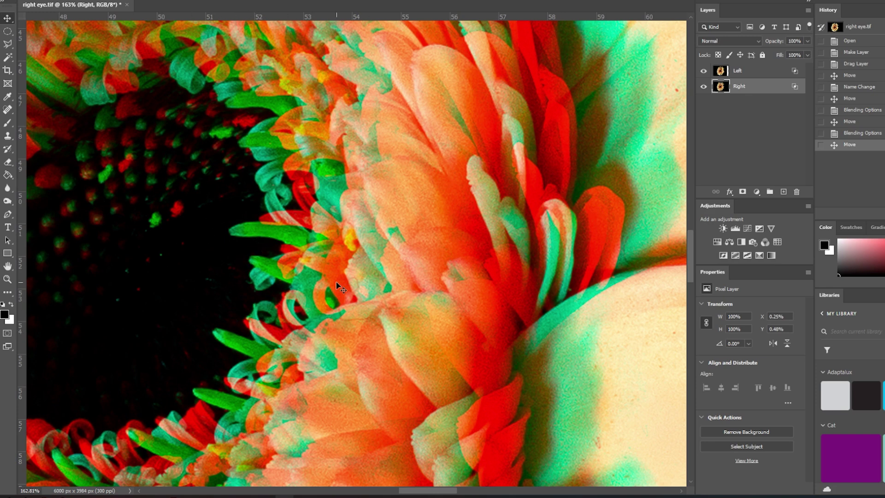
left_click_drag(302, 261, 388, 252)
Check the new layer alignment at the flower's centre and its colour fringes over the whole bloom.
scroll(377, 220, "up", 3)
scroll(316, 279, "down", 7)
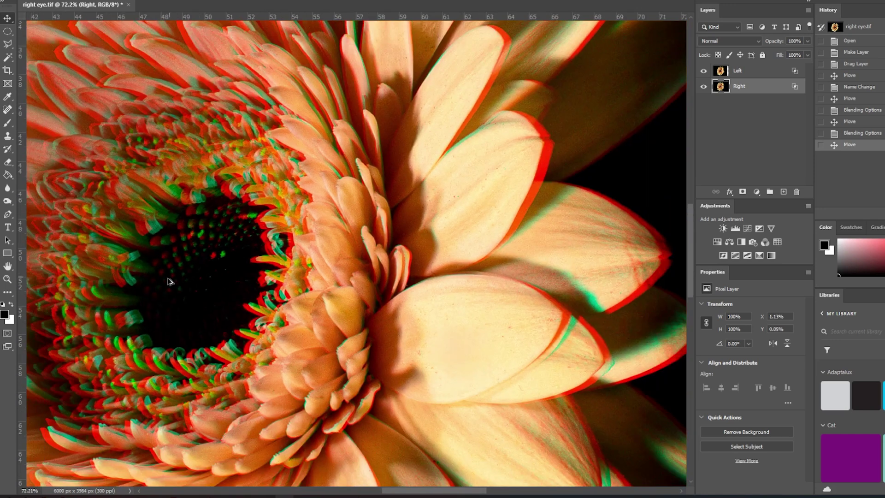
scroll(169, 281, "down", 5)
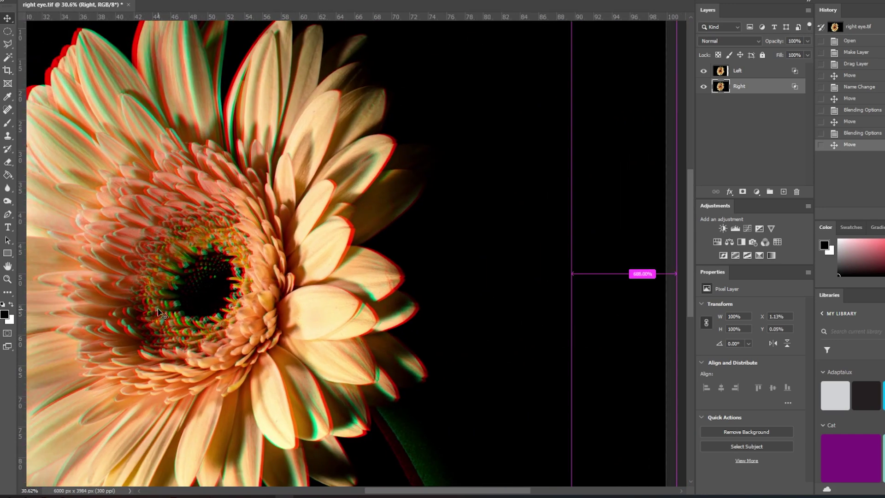
scroll(159, 313, "left", 3)
scroll(159, 314, "down", 1)
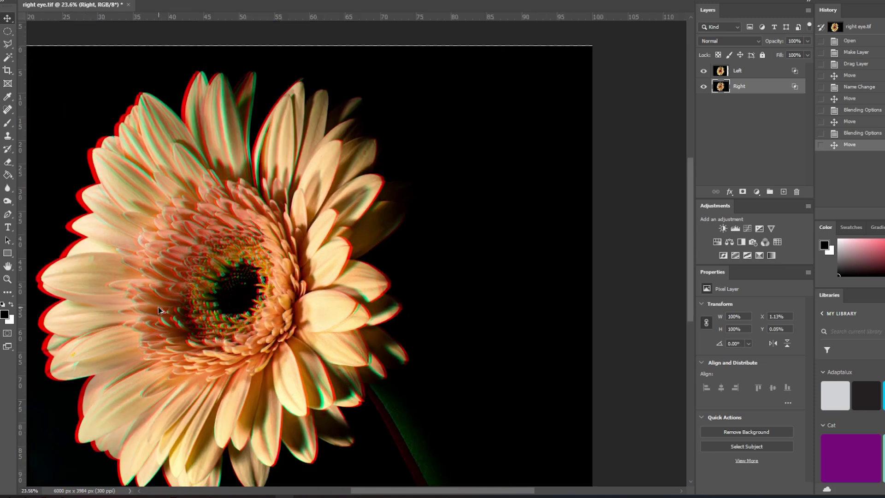
scroll(157, 316, "up", 4)
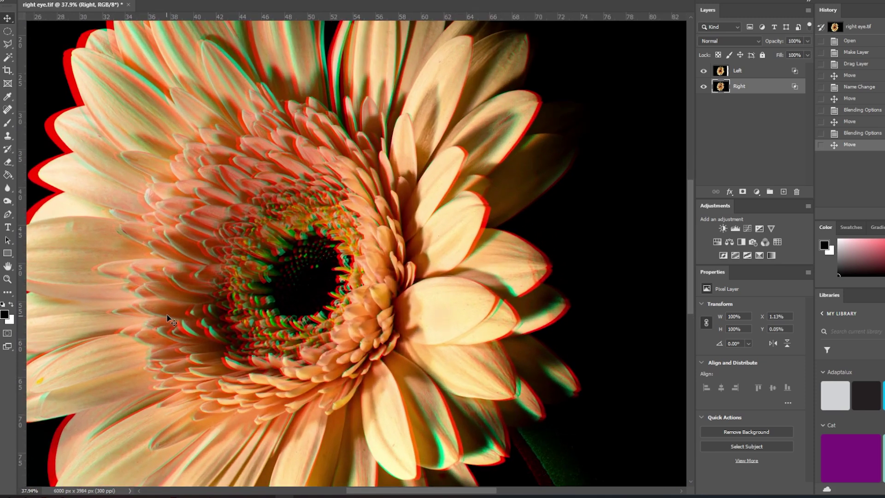
scroll(167, 313, "left", 1)
scroll(172, 307, "down", 1)
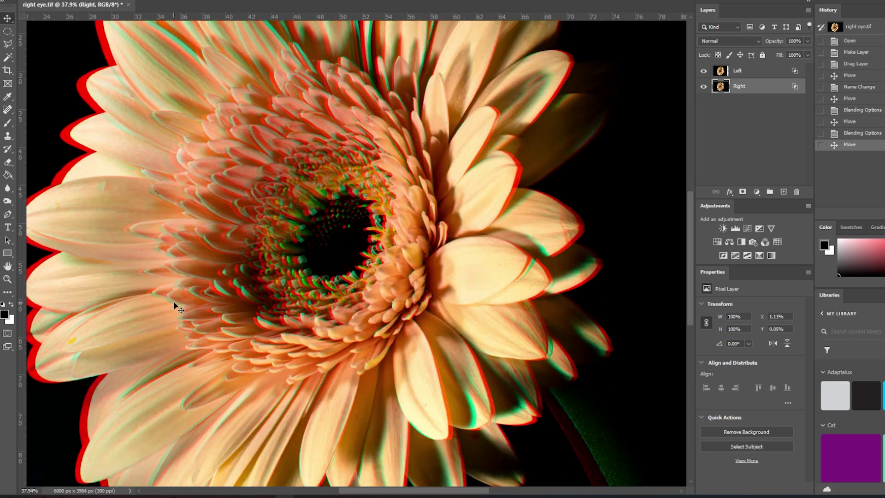
scroll(179, 277, "down", 2)
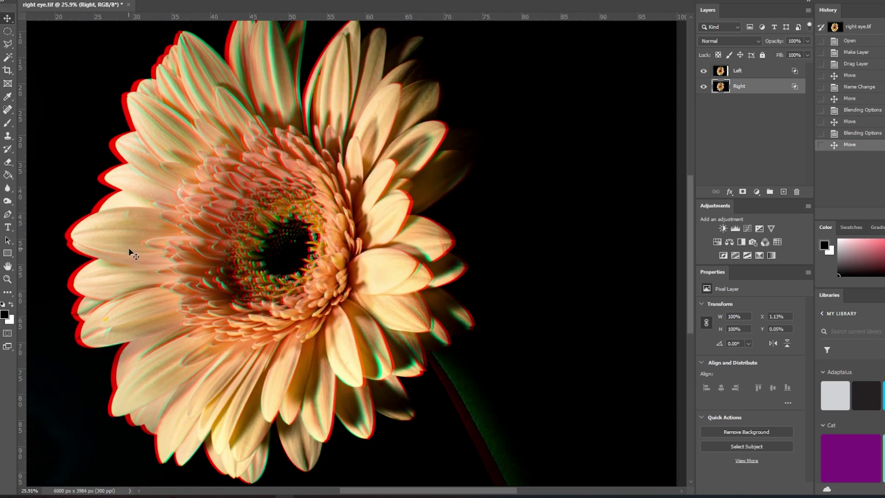
Crop the canvas to about 4838 × 3212 px around the flower, cutting off the mismatched layer edges.
scroll(137, 253, "down", 1)
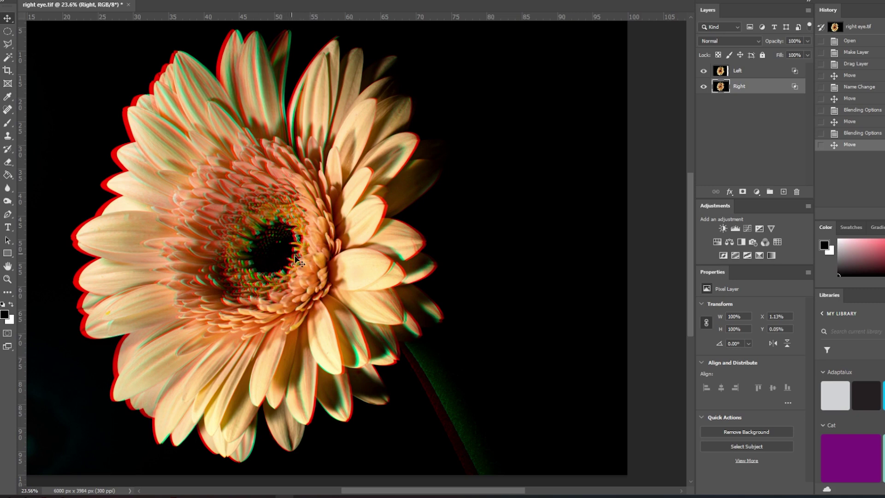
scroll(158, 247, "down", 2)
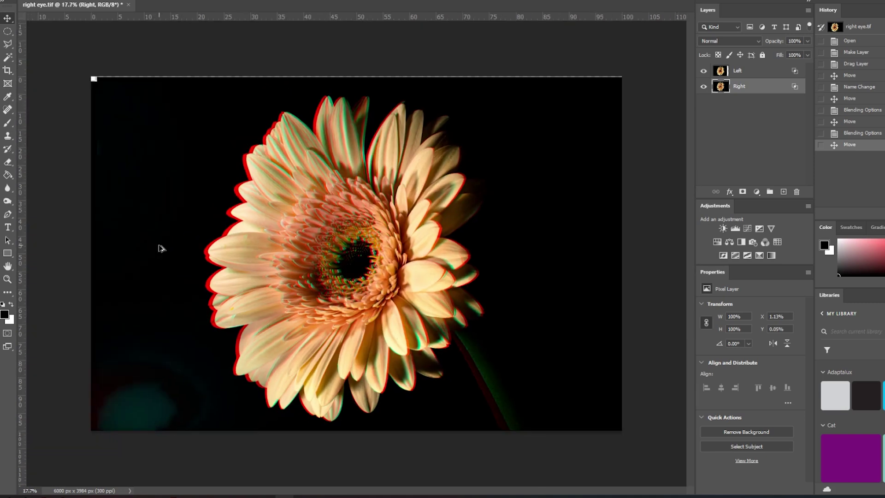
scroll(372, 285, "up", 1)
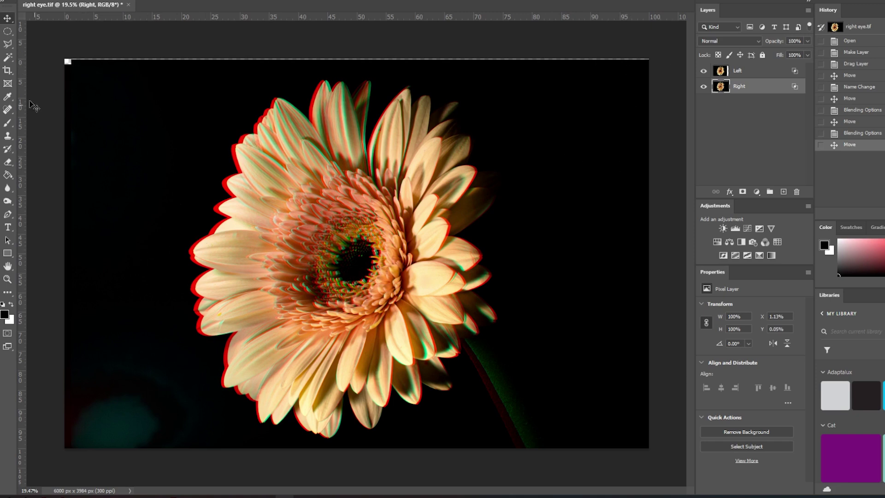
left_click(7, 71)
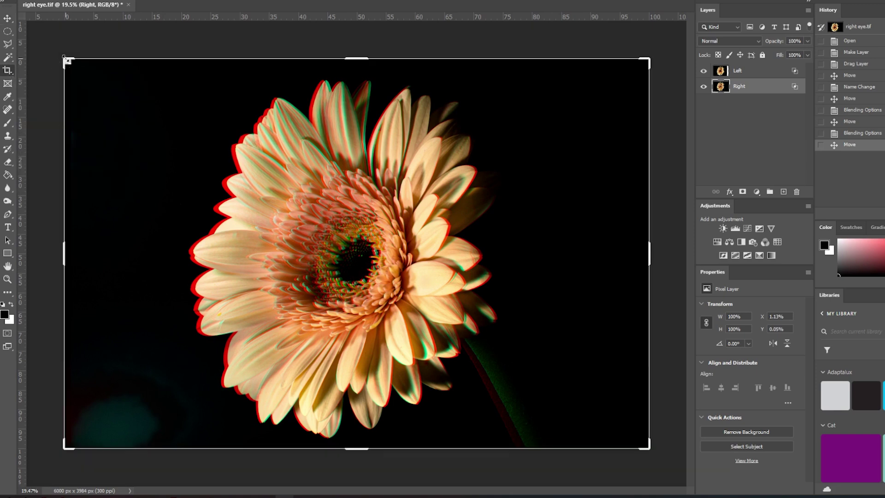
left_click_drag(66, 59, 115, 89)
left_click_drag(334, 270, 371, 265)
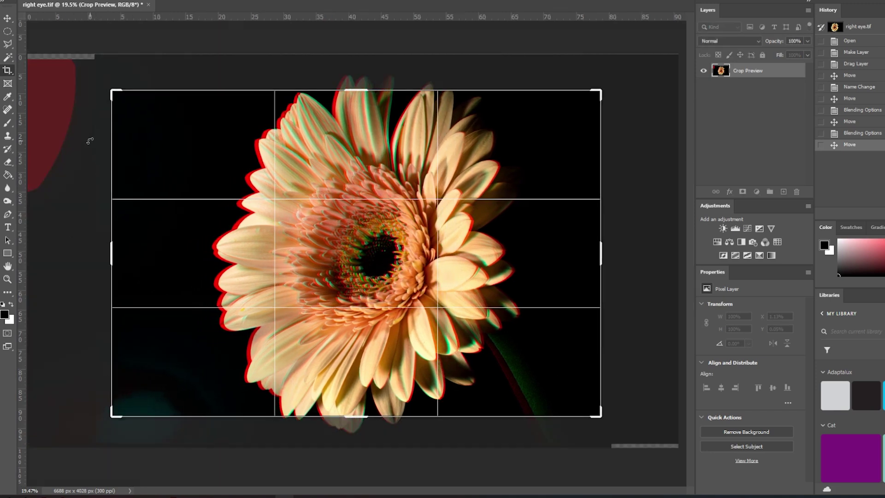
mouse_move(487, 261)
left_mouse_down()
mouse_move(507, 241)
mouse_move(494, 256)
left_mouse_up()
left_click_drag(601, 90, 592, 96)
key("Return")
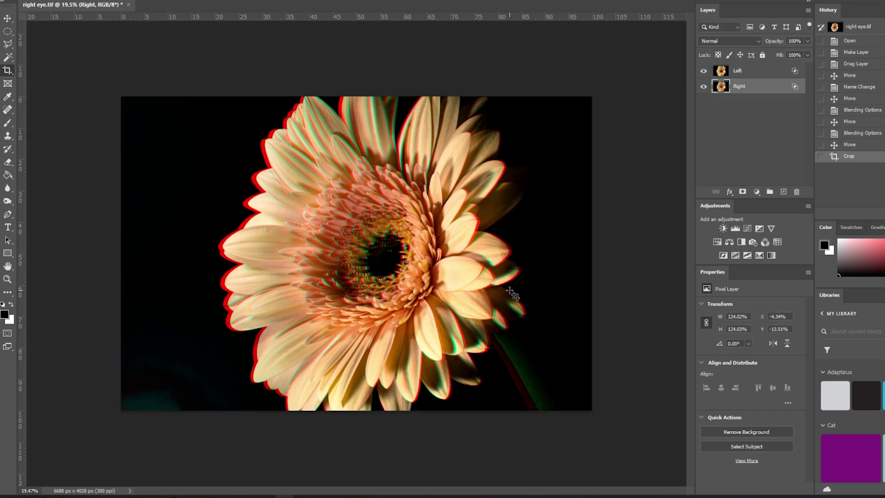
Examine the cropped anaglyph's depth effect and colour fringes, both over the whole bloom and close up at its dark centre.
scroll(387, 255, "up", 5)
scroll(444, 289, "down", 5)
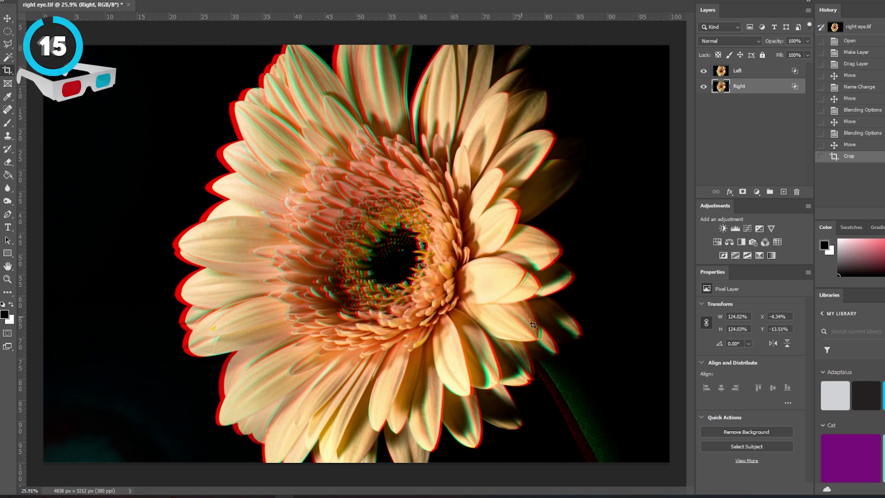
scroll(553, 308, "up", 2)
scroll(553, 308, "down", 2)
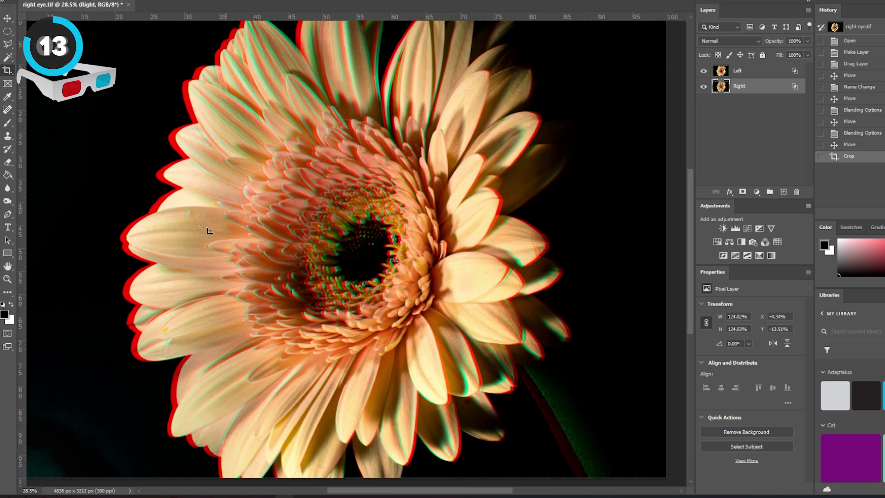
scroll(316, 340, "down", 2)
scroll(362, 348, "up", 1)
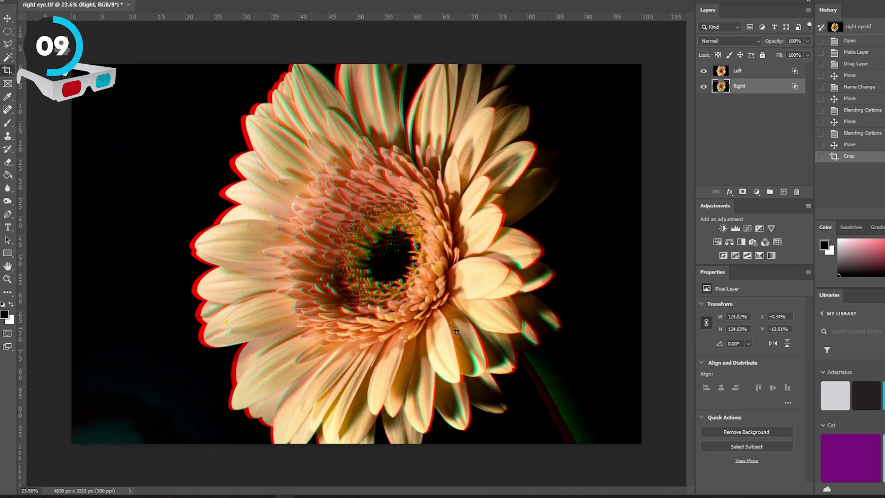
scroll(456, 332, "down", 1)
scroll(493, 325, "up", 2)
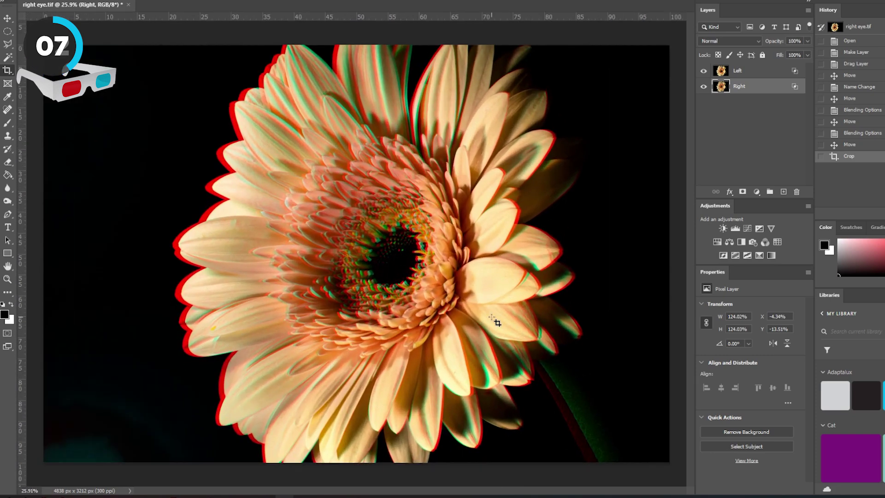
scroll(497, 322, "up", 2)
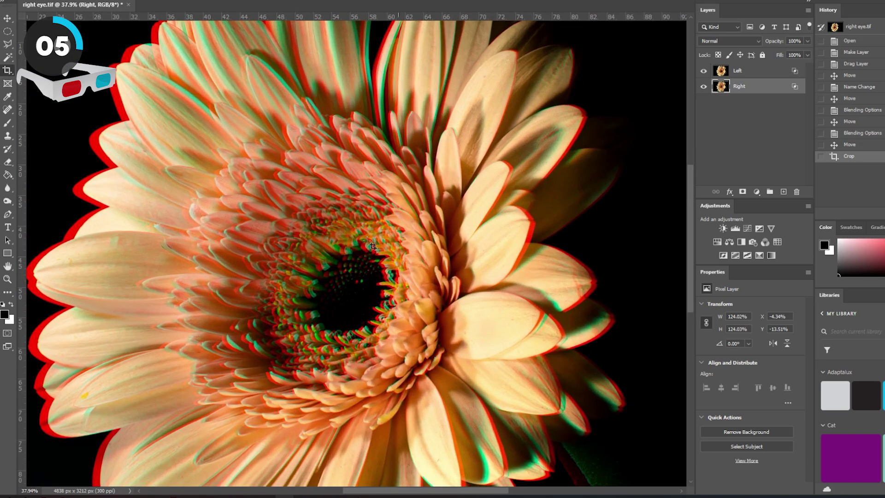
scroll(339, 276, "down", 2)
scroll(456, 323, "down", 2)
scroll(461, 318, "up", 1)
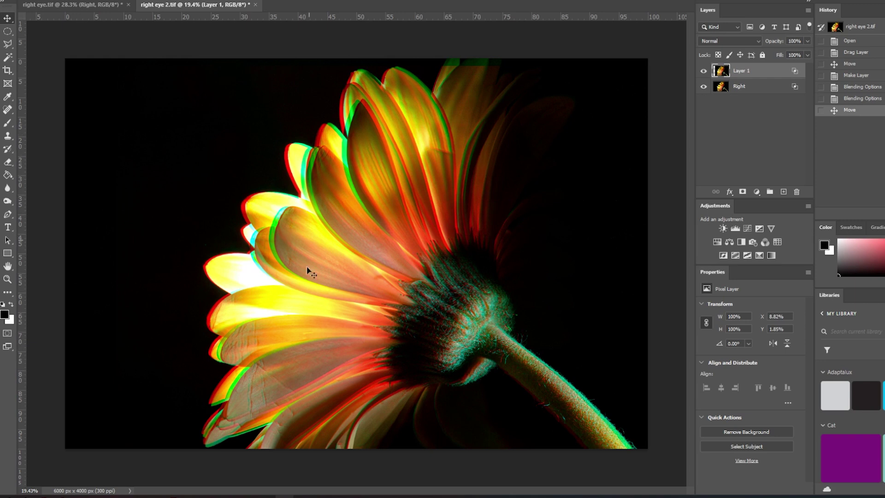
Compare the front-view flower anaglyph in right eye.tif with the flower seen from behind in right eye 2.tif.
left_click(115, 4)
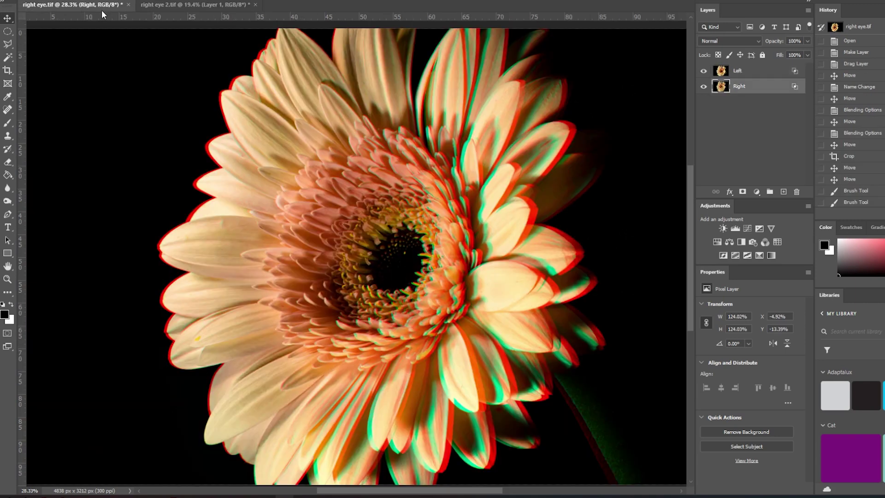
left_click(182, 6)
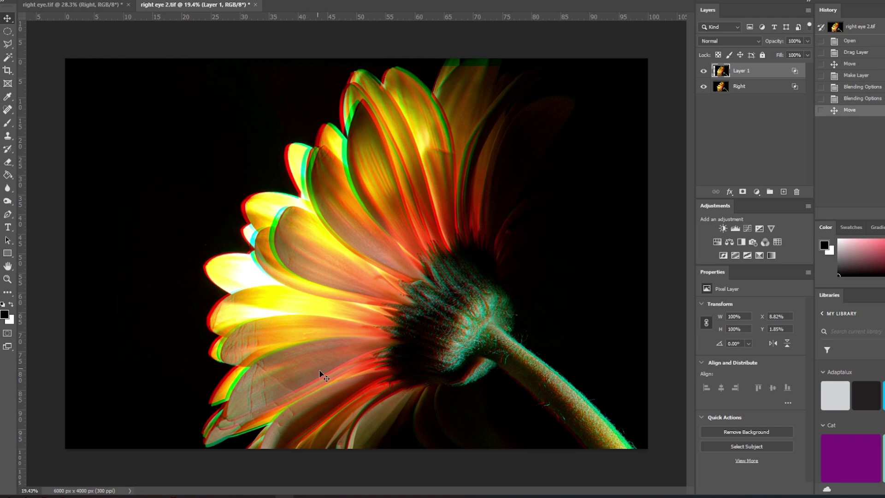
left_click(72, 5)
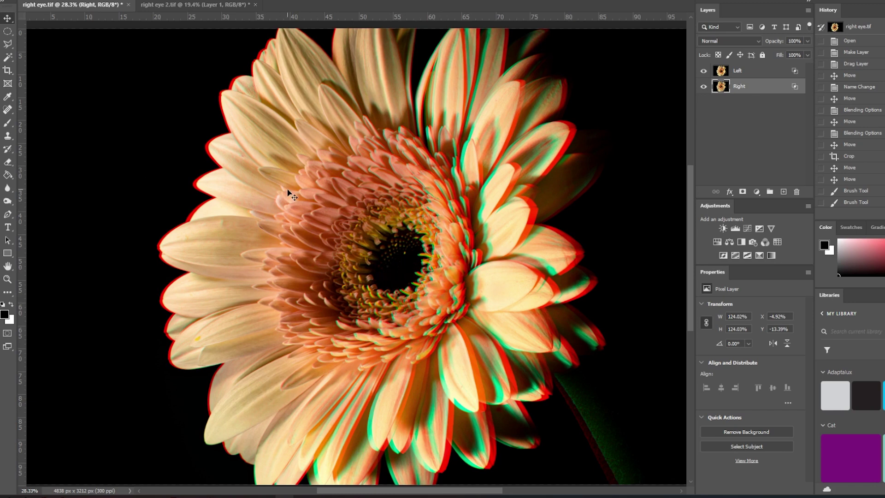
left_click(171, 6)
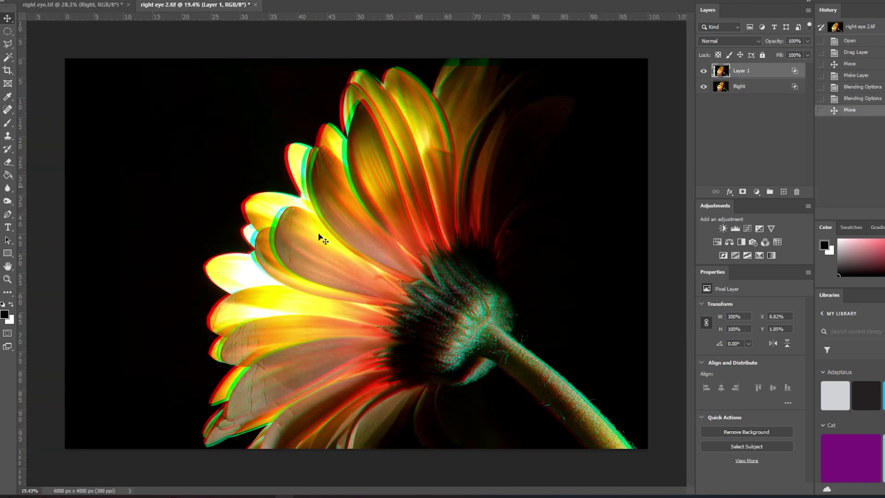